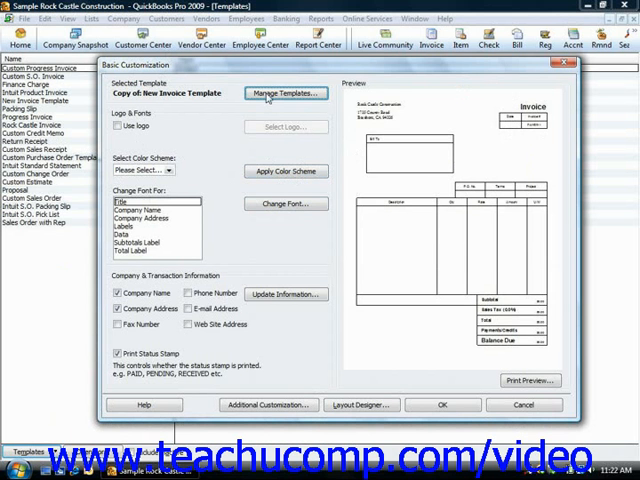
- Choose Green as the invoice colour scheme and change the Title font
click(168, 170)
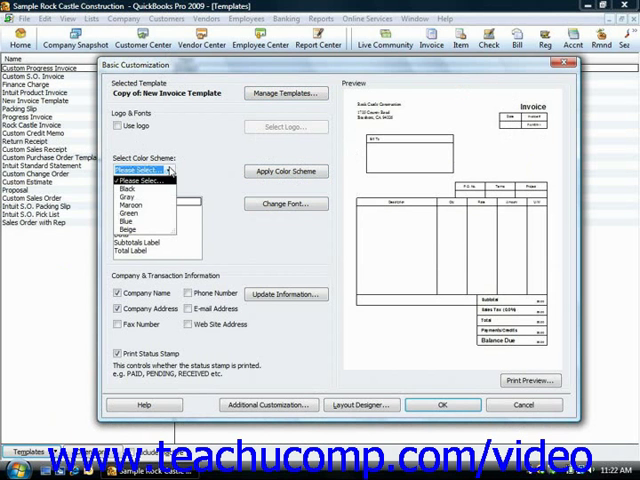
click(130, 215)
click(150, 202)
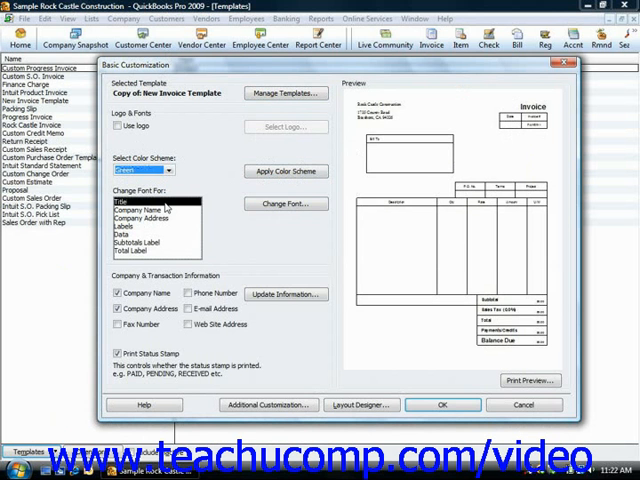
click(282, 205)
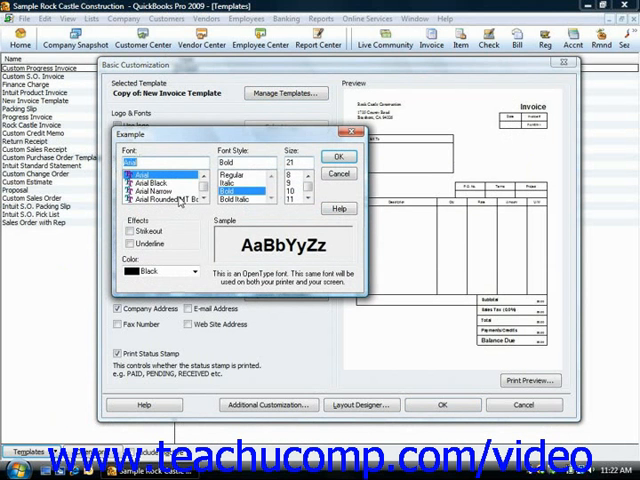
click(339, 157)
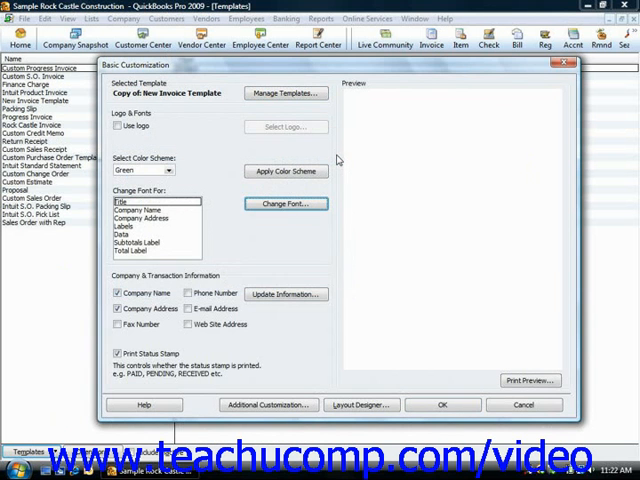
- Adjust the Title font size in the font settings and confirm it
click(288, 206)
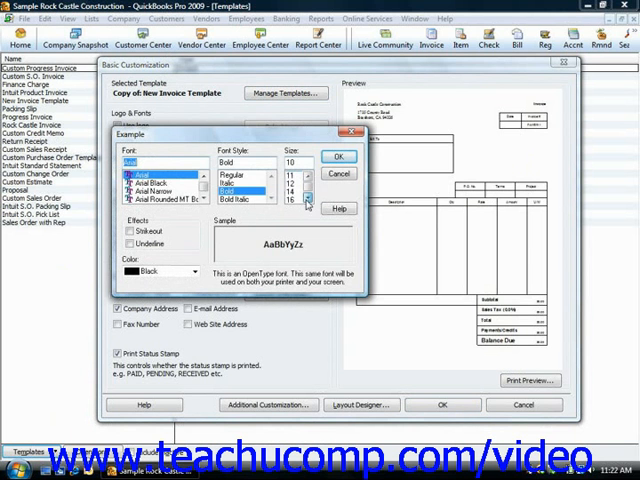
click(230, 178)
click(338, 157)
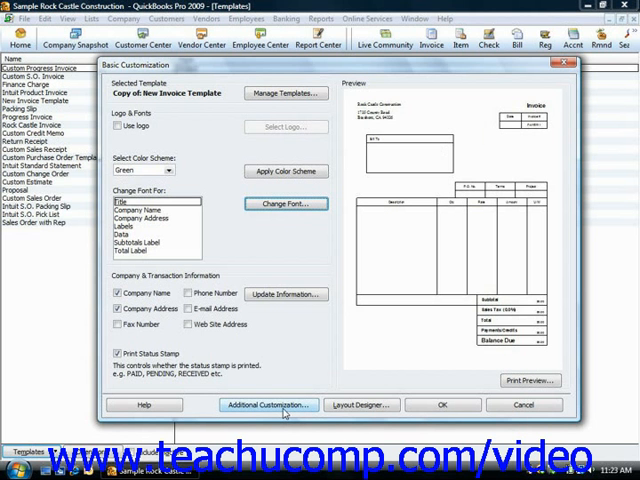
- Enter Additional Customization, browse the Columns and Prog Cols settings, and return to Header
click(285, 406)
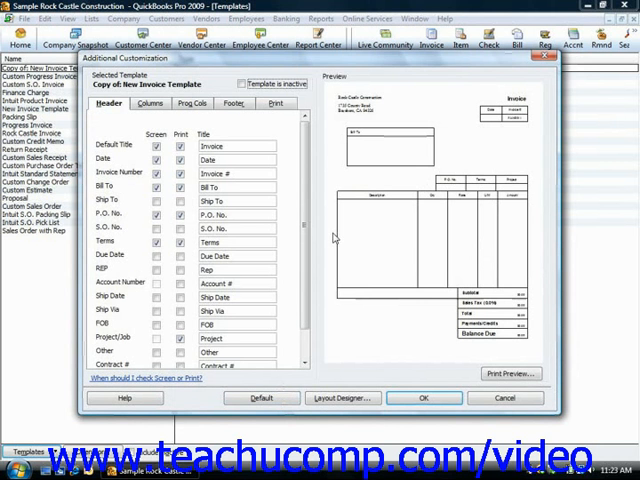
click(147, 105)
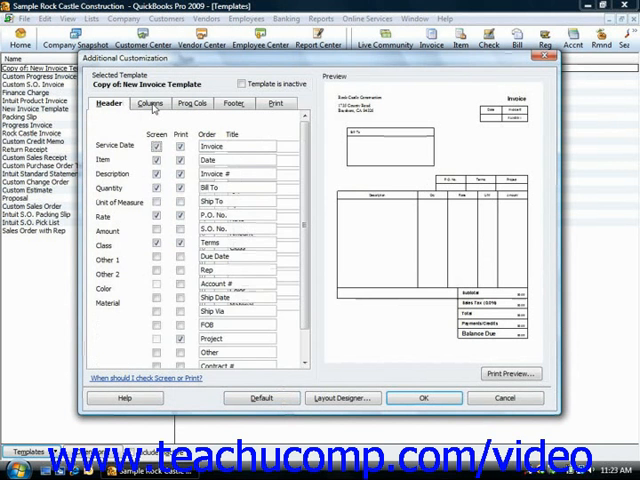
click(192, 104)
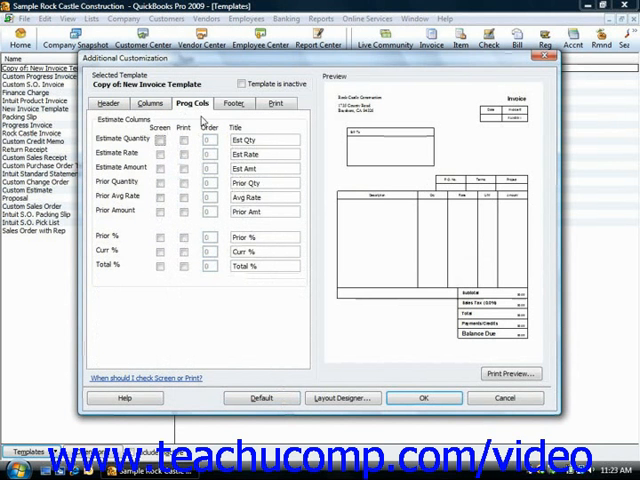
click(107, 105)
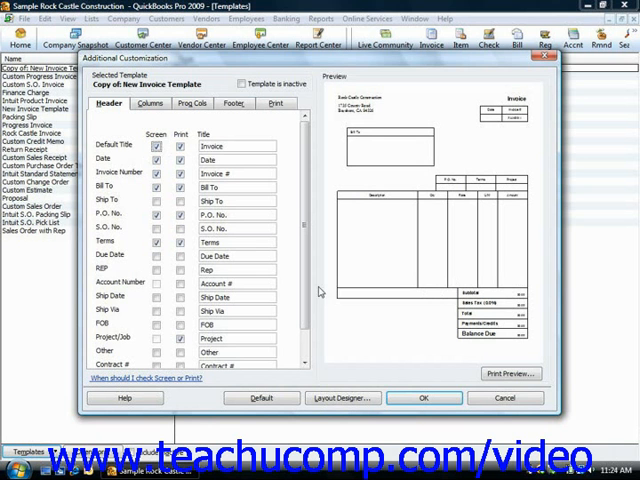
- Select the Invoice title texts and stop the Date header field from printing
key(Tab)
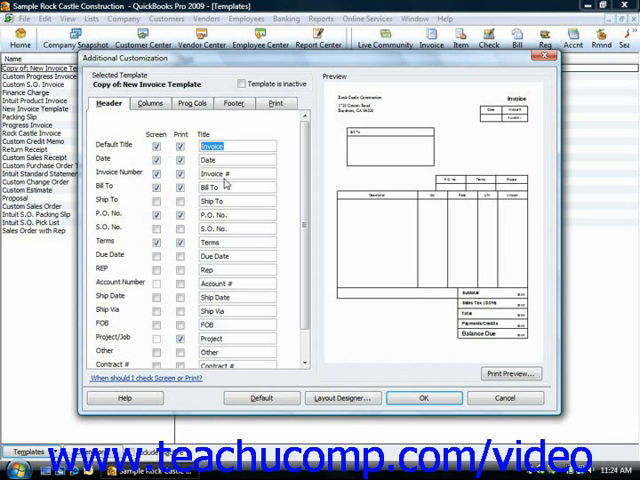
double_click(215, 173)
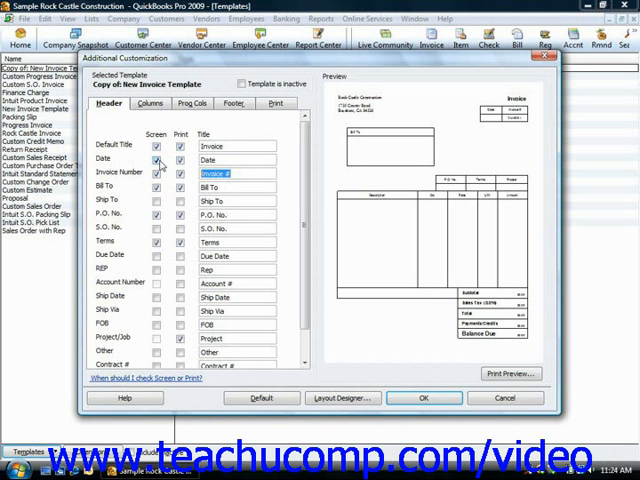
click(180, 160)
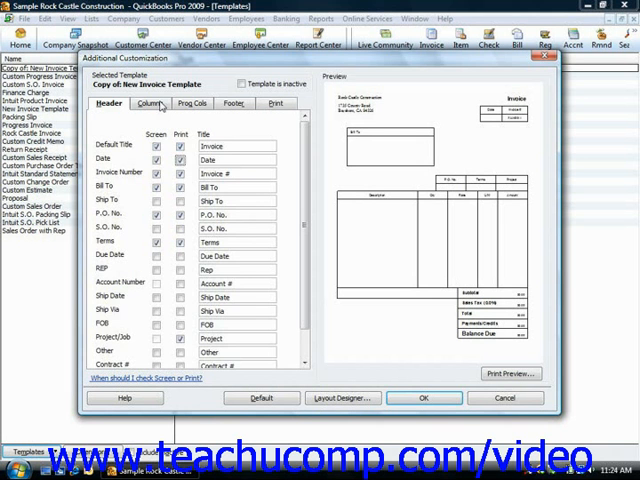
- Review the line-item Columns settings and confirm the customization, closing the window
click(150, 104)
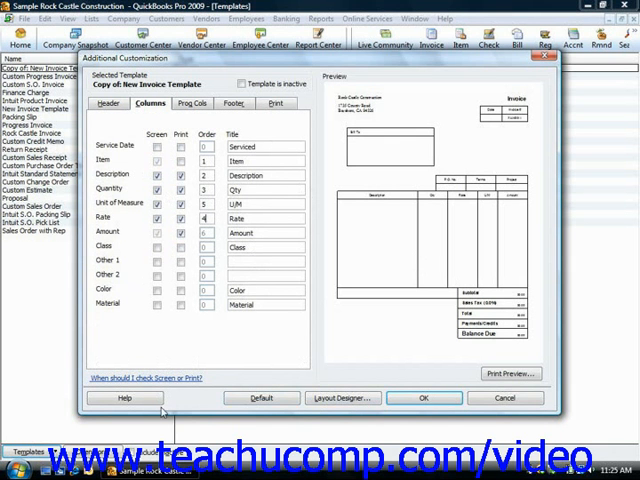
click(423, 400)
- Launch the Layout Designer for Copy of: New Invoice Template
click(349, 400)
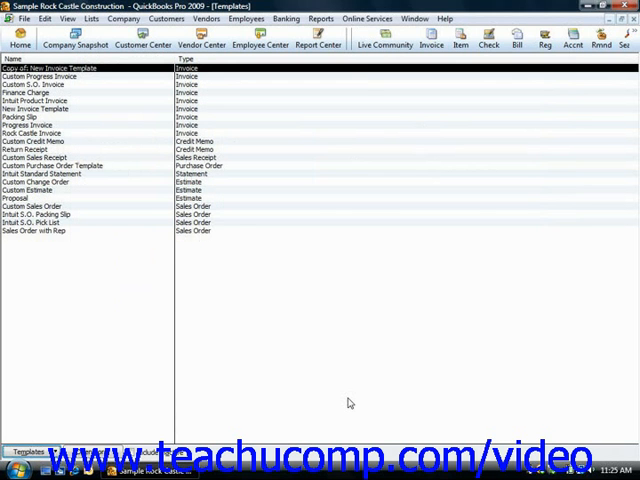